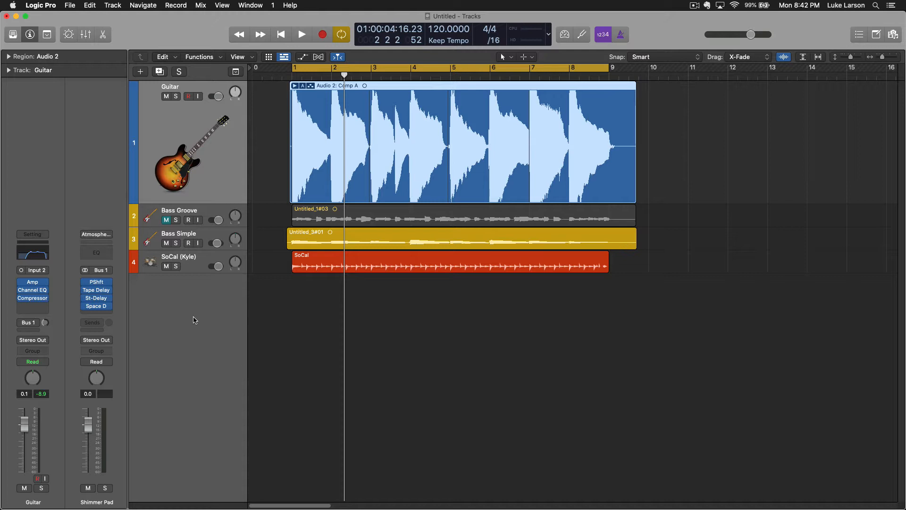
# Enable the Guitar track's Bus 1 send and play the song before and after to compare the sound
pyautogui.press('space')
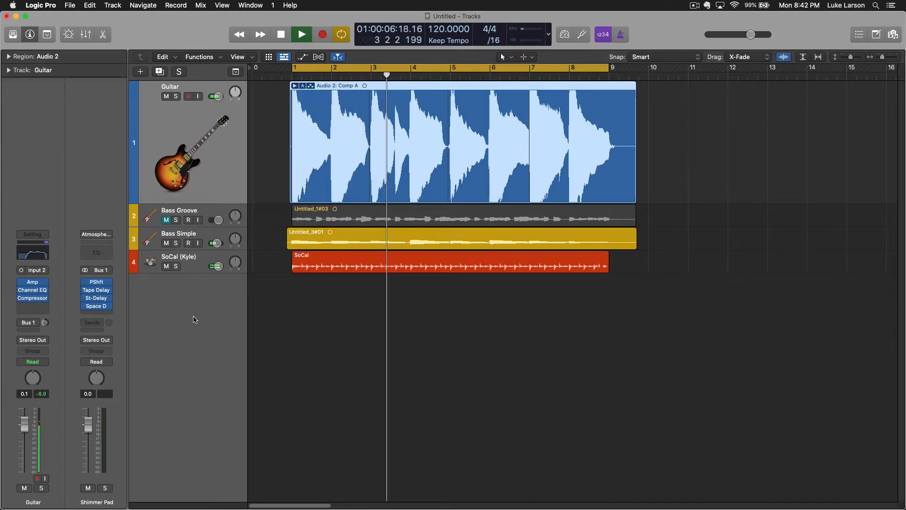
pyautogui.press('space')
pyautogui.click(22, 323)
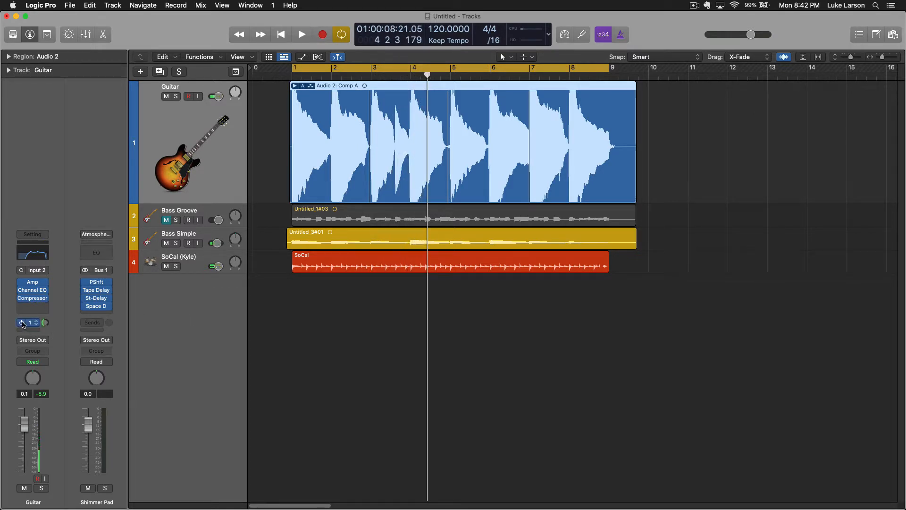
pyautogui.press('space')
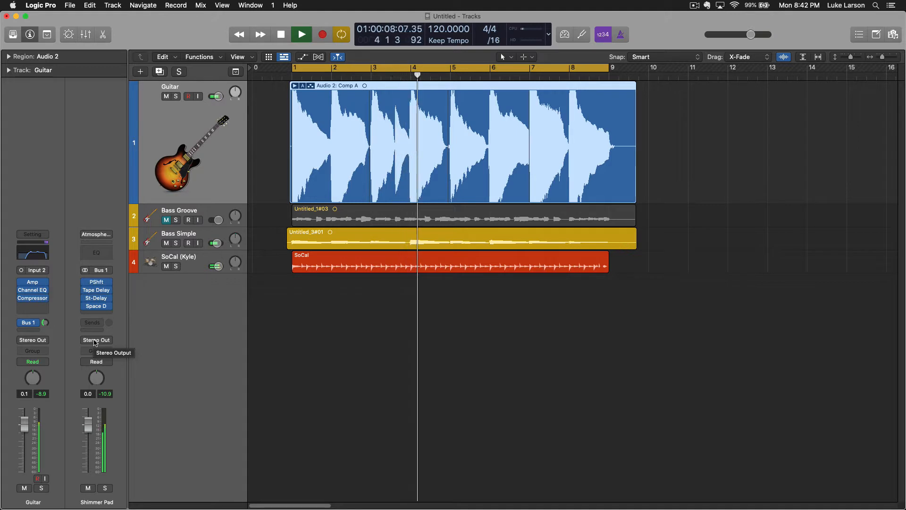
pyautogui.press('space')
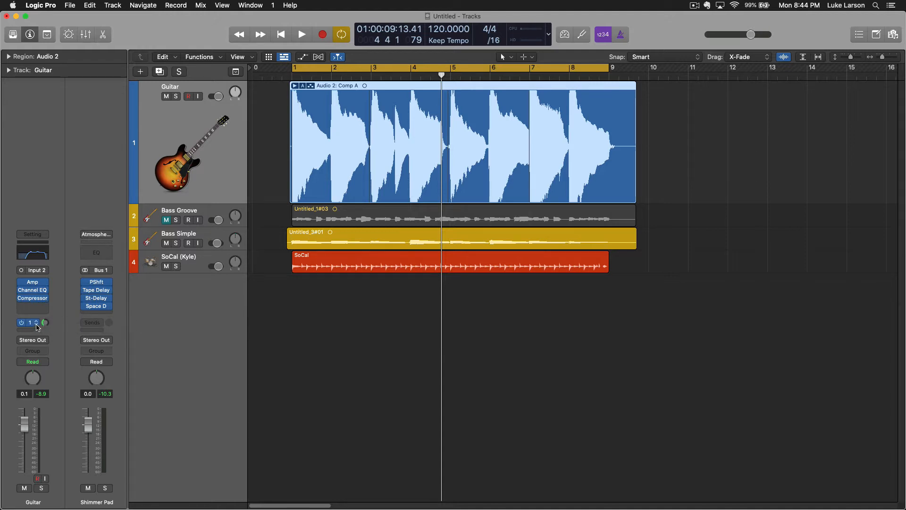
# Look through the bus destinations for the Guitar track's send, keeping Bus 1
pyautogui.click(35, 326)
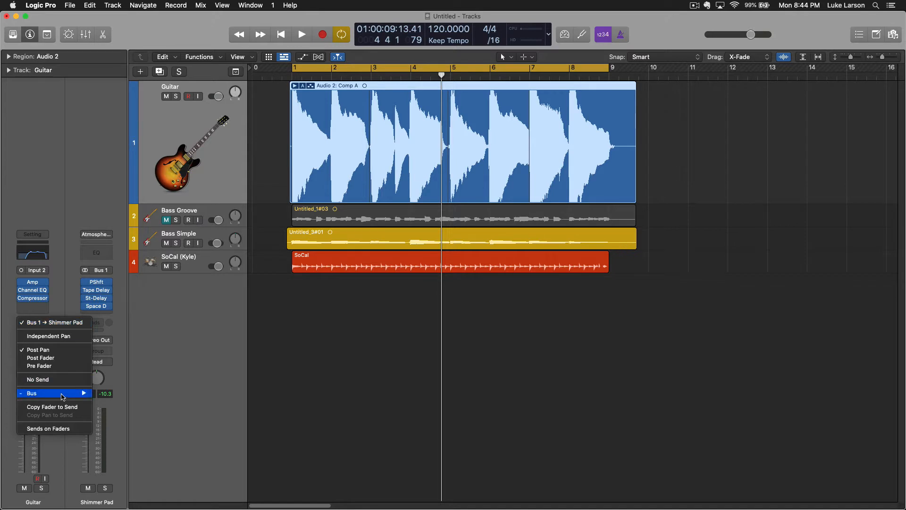
pyautogui.moveTo(63, 397)
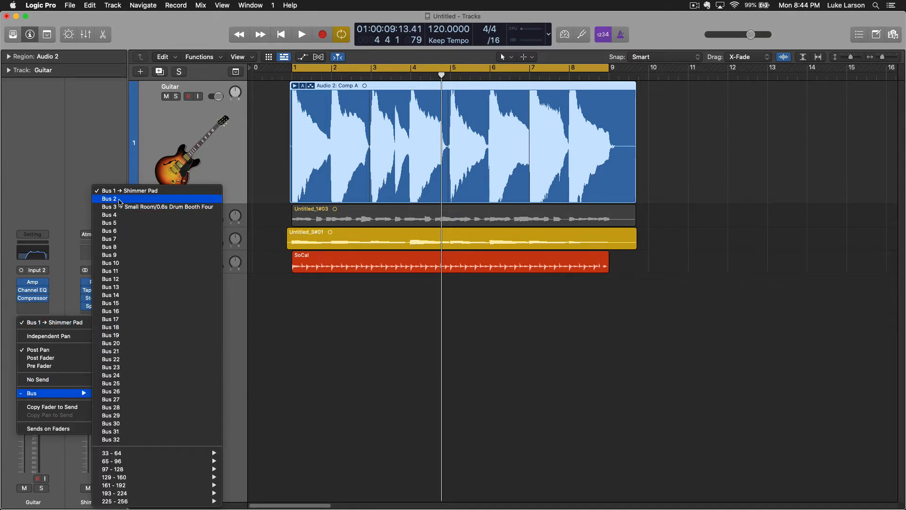
pyautogui.click(73, 179)
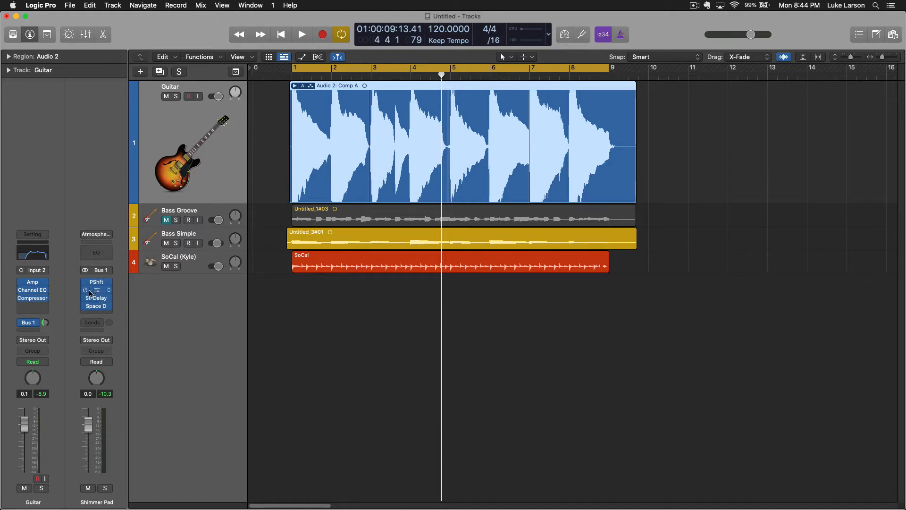
# Bypass all four effects on the Shimmer Pad channel and choose the Dual Mono Pitch Shifter for its first slot
pyautogui.moveTo(84, 283); pyautogui.dragTo(84, 305)
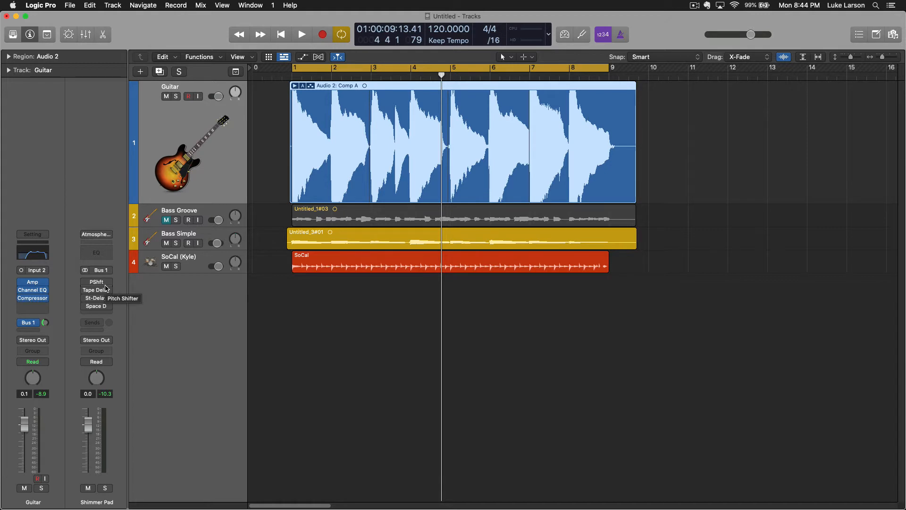
pyautogui.moveTo(105, 293)
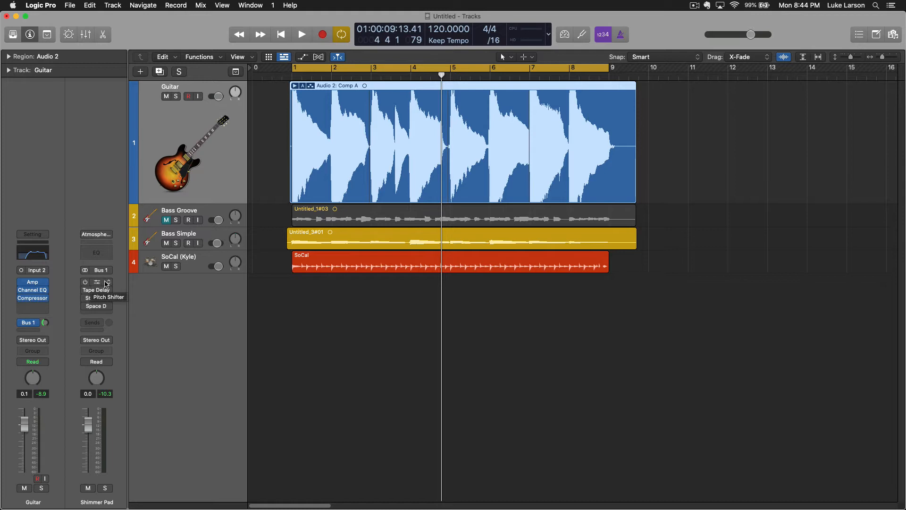
pyautogui.click(109, 283)
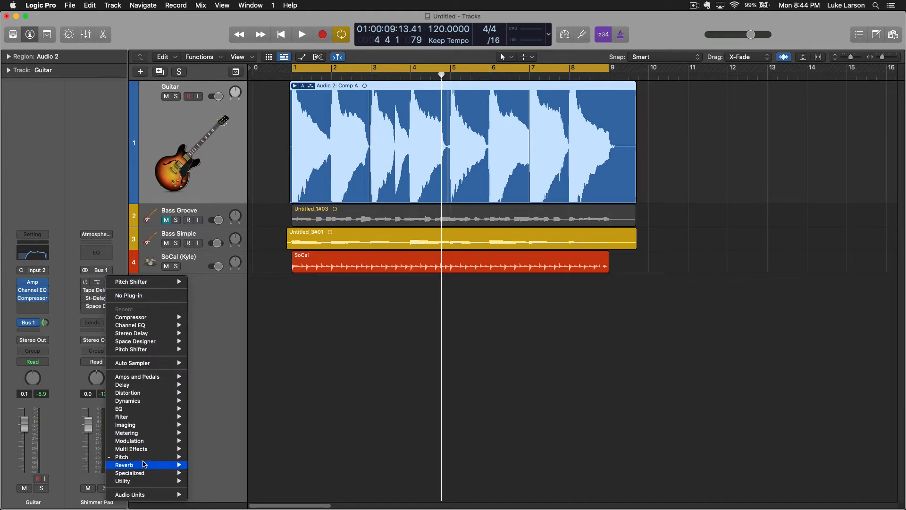
pyautogui.moveTo(147, 457)
pyautogui.moveTo(203, 466)
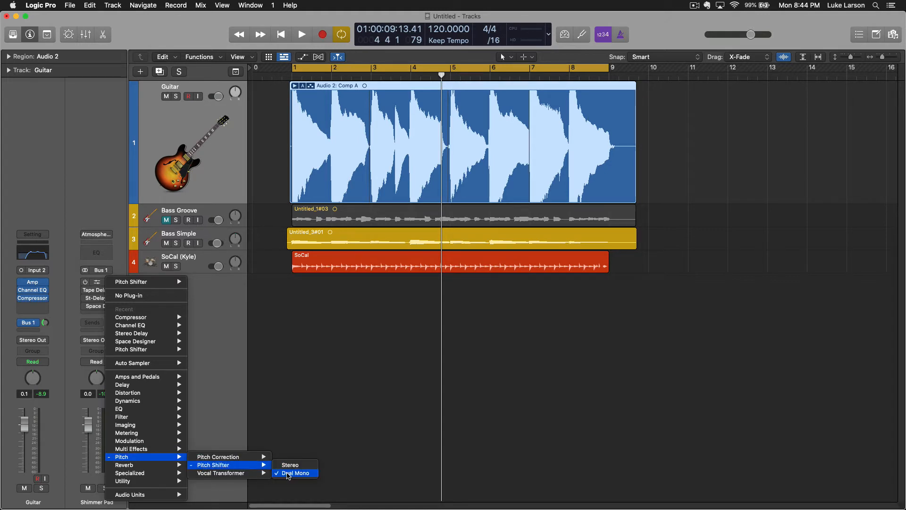
pyautogui.click(288, 473)
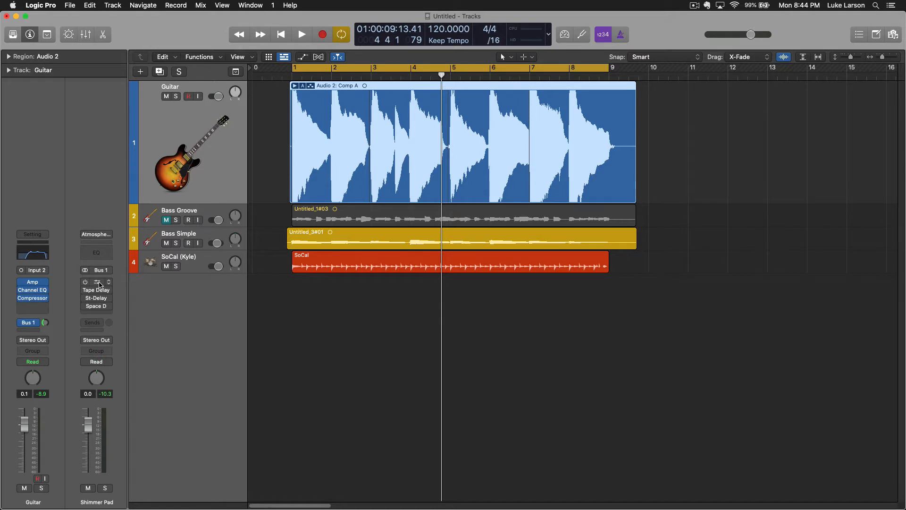
# Open the Shimmer Pad's Pitch Shifter and compare its left and right channel settings
pyautogui.click(98, 282)
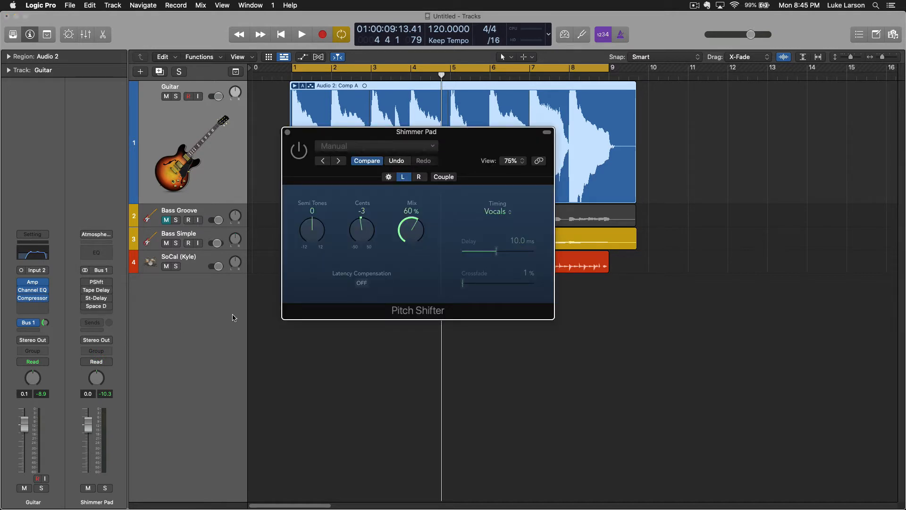
pyautogui.click(418, 178)
pyautogui.click(406, 178)
pyautogui.click(419, 178)
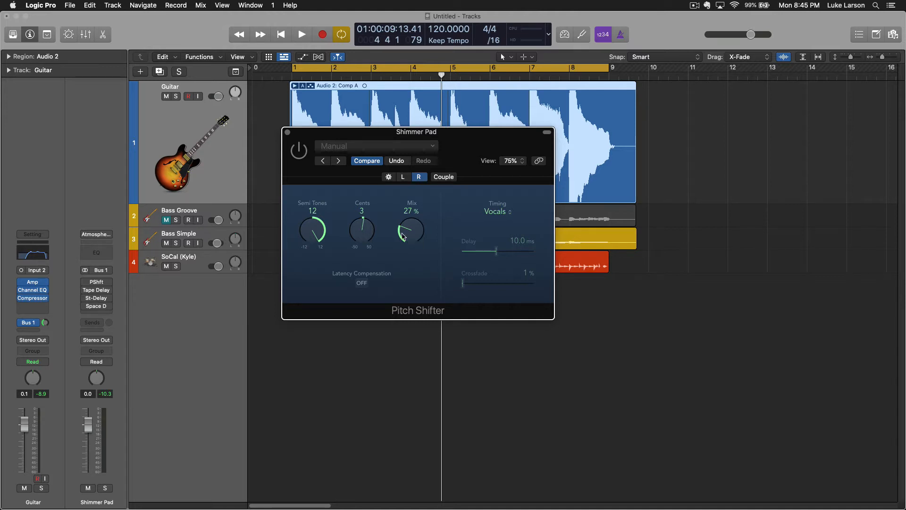
pyautogui.click(405, 181)
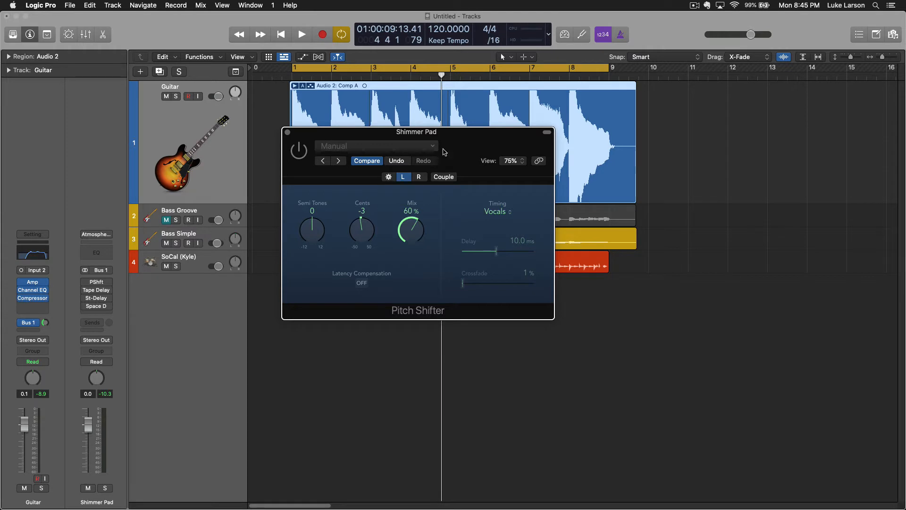
# Move the Pitch Shifter window off the guitar region and turn the effect on during playback to hear it
pyautogui.moveTo(448, 133); pyautogui.dragTo(538, 221)
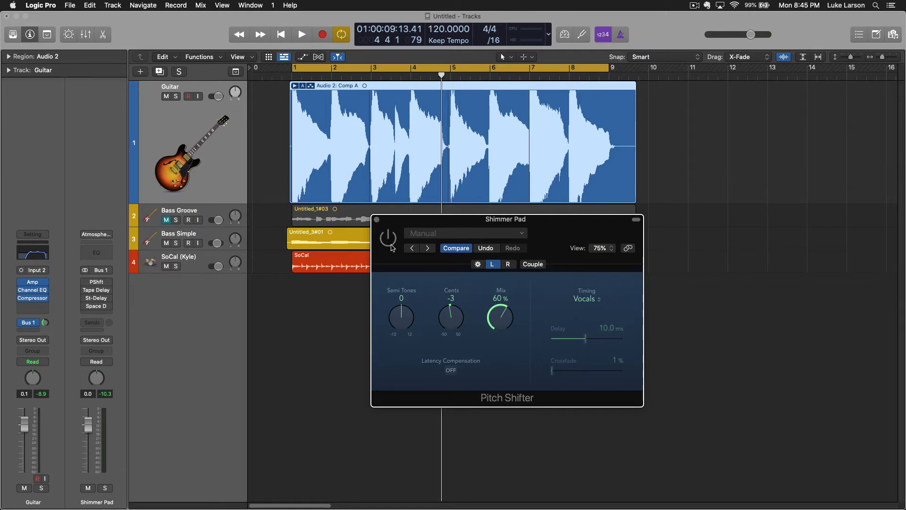
pyautogui.press('space')
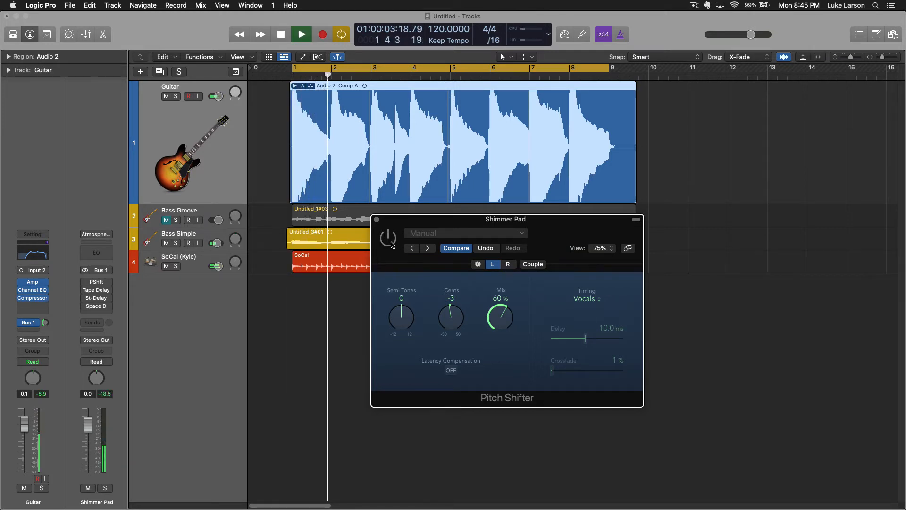
pyautogui.click(389, 238)
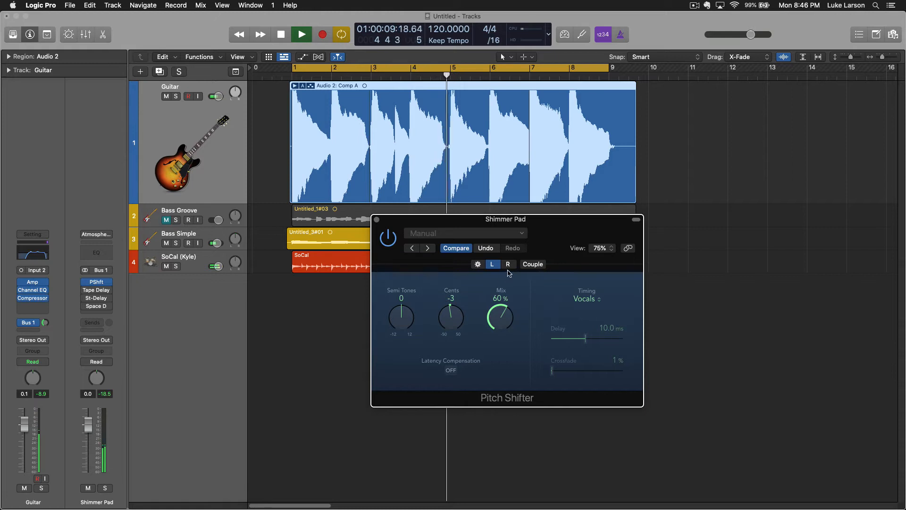
pyautogui.press('space')
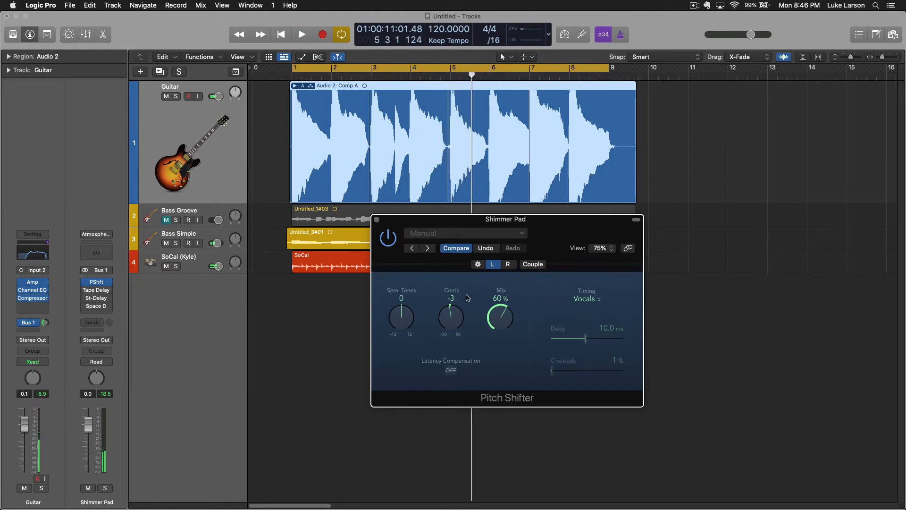
# Recheck the Pitch Shifter's semitone, cents and mix values for the right and left channels and close its window
pyautogui.click(508, 264)
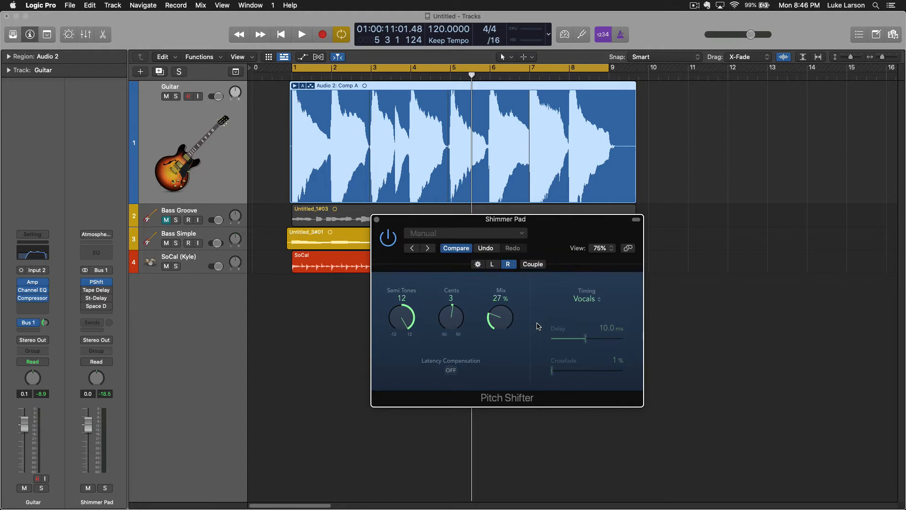
pyautogui.click(492, 264)
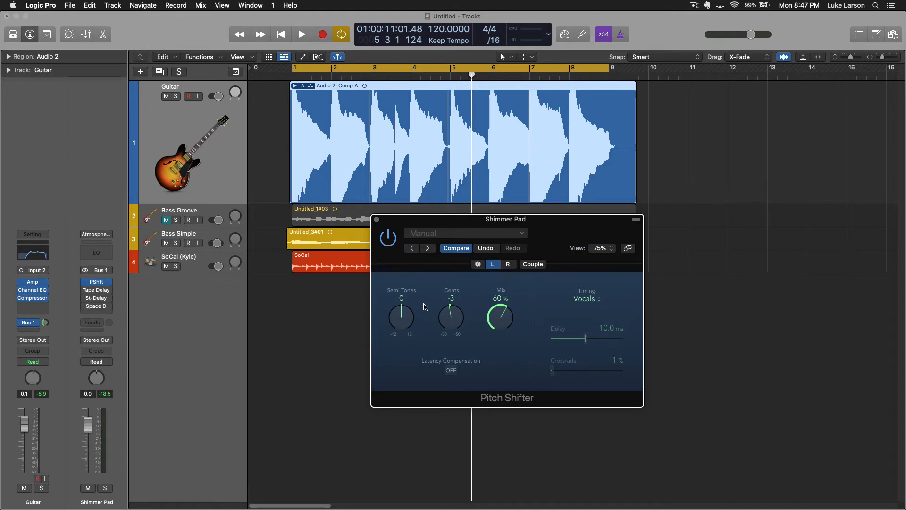
pyautogui.click(376, 219)
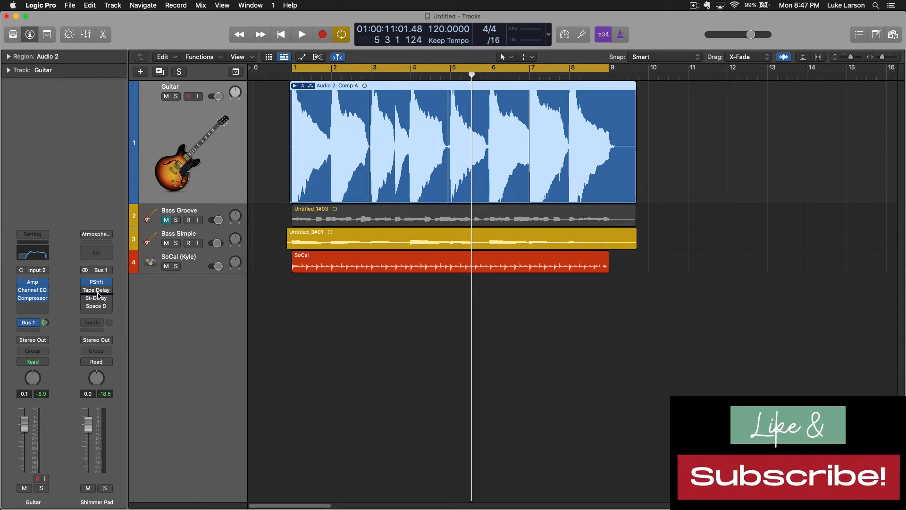
# Open the settings of the Tape Delay on the Shimmer Pad channel
pyautogui.moveTo(97, 293)
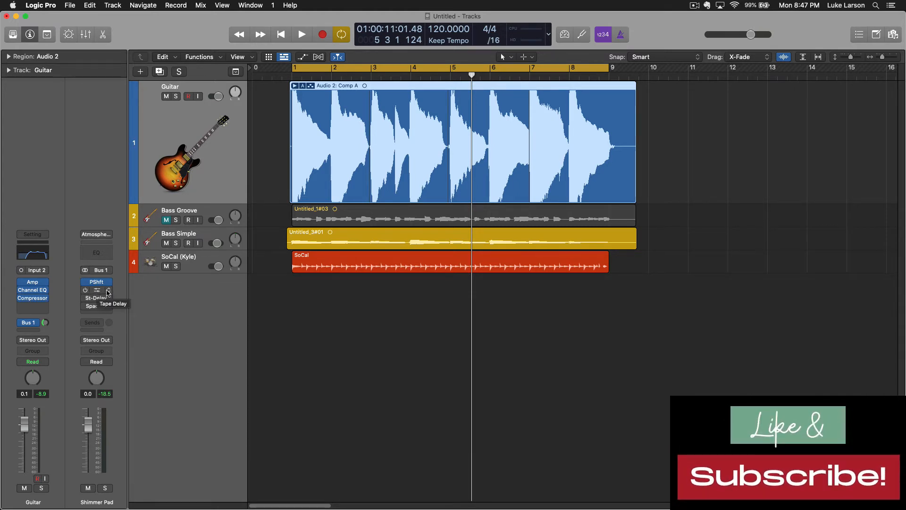
pyautogui.click(98, 292)
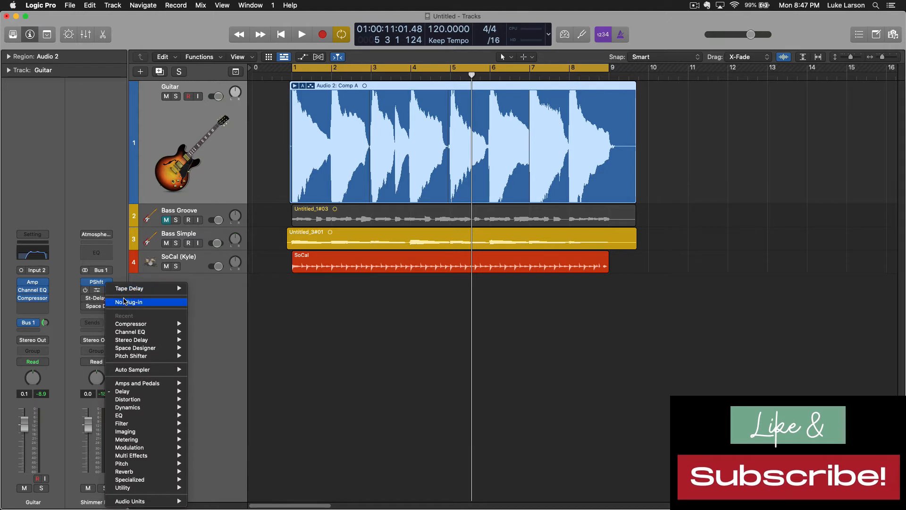
pyautogui.click(96, 292)
pyautogui.click(97, 291)
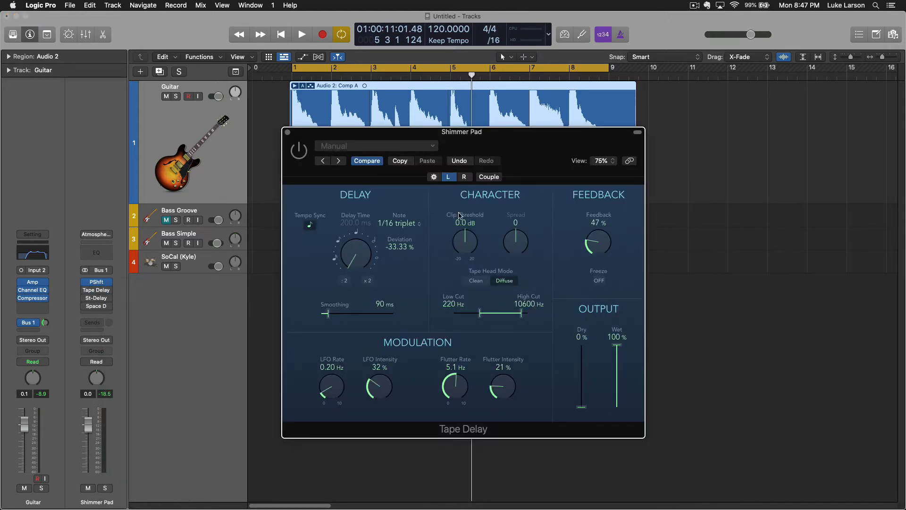
pyautogui.moveTo(525, 158); pyautogui.dragTo(511, 128)
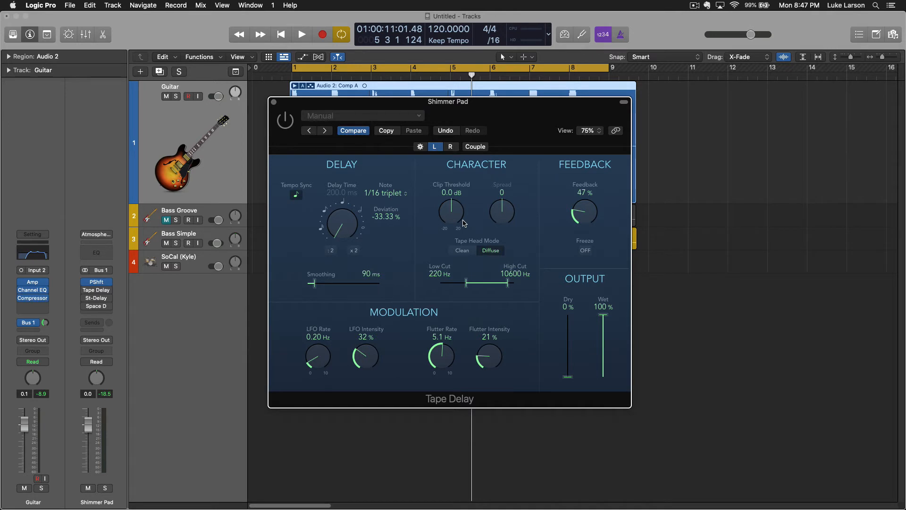
# Compare the Tape Delay's left and right channel settings for delay, character, modulation and feedback
pyautogui.click(452, 148)
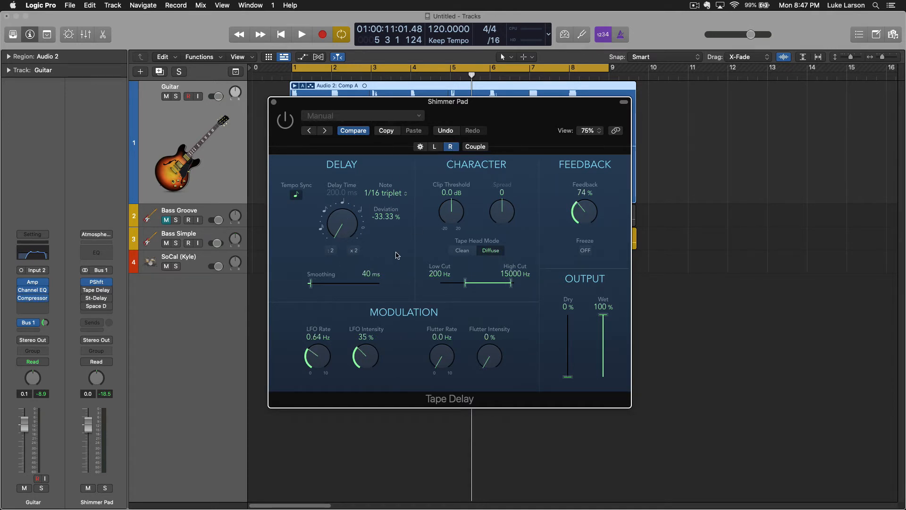
pyautogui.click(435, 147)
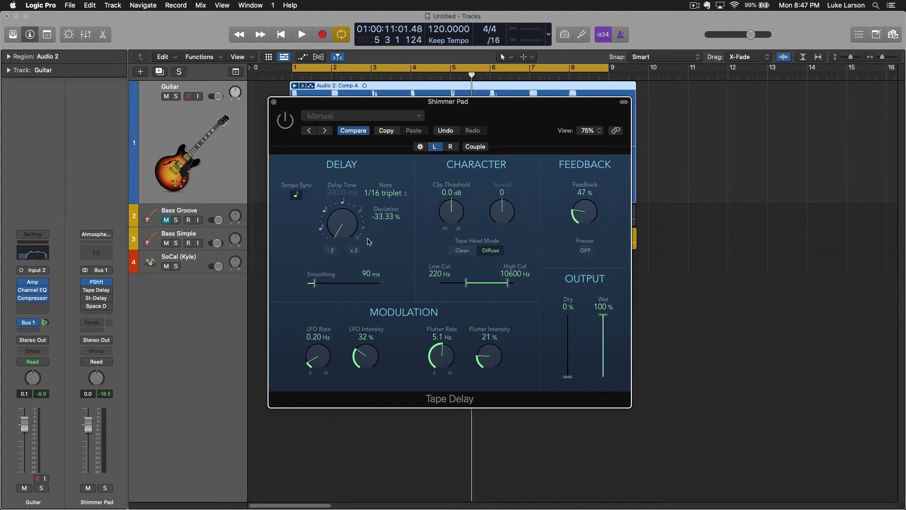
pyautogui.click(451, 147)
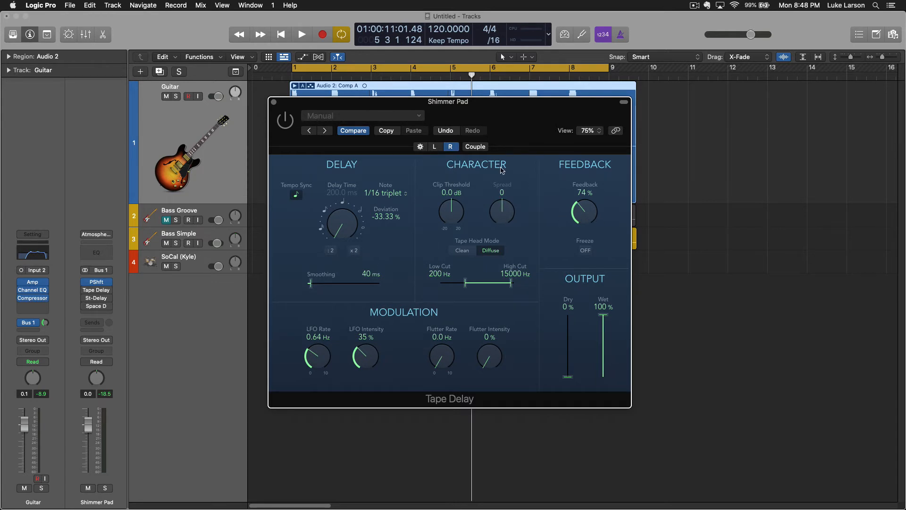
pyautogui.click(435, 147)
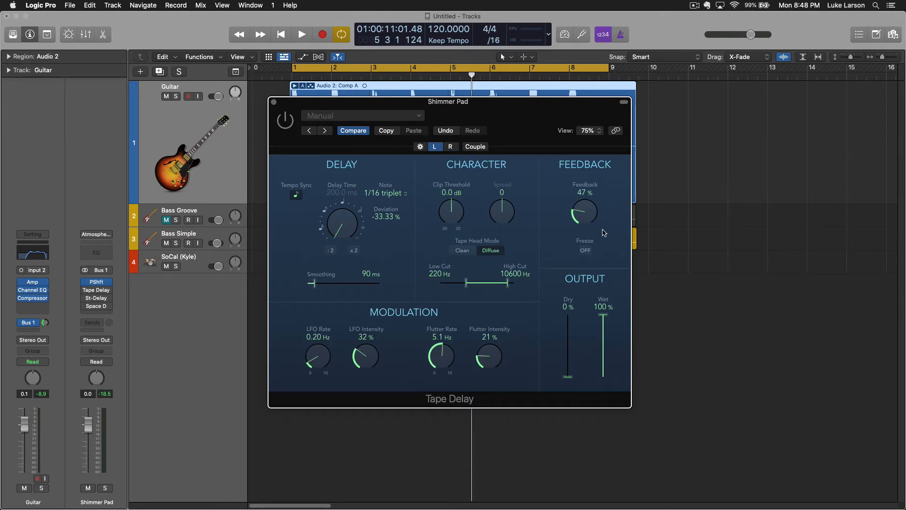
pyautogui.click(450, 146)
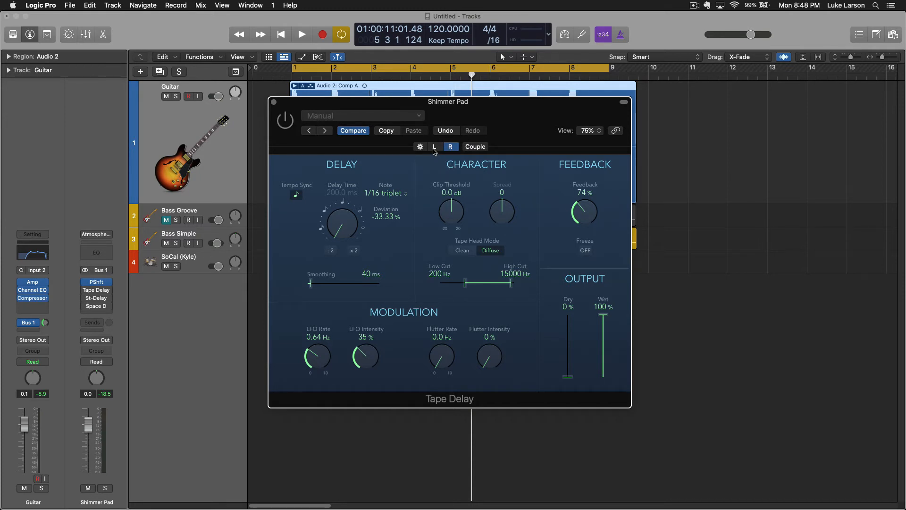
# Turn on the Tape Delay during playback and set its right-channel feedback to 53%
pyautogui.moveTo(516, 136); pyautogui.dragTo(640, 146)
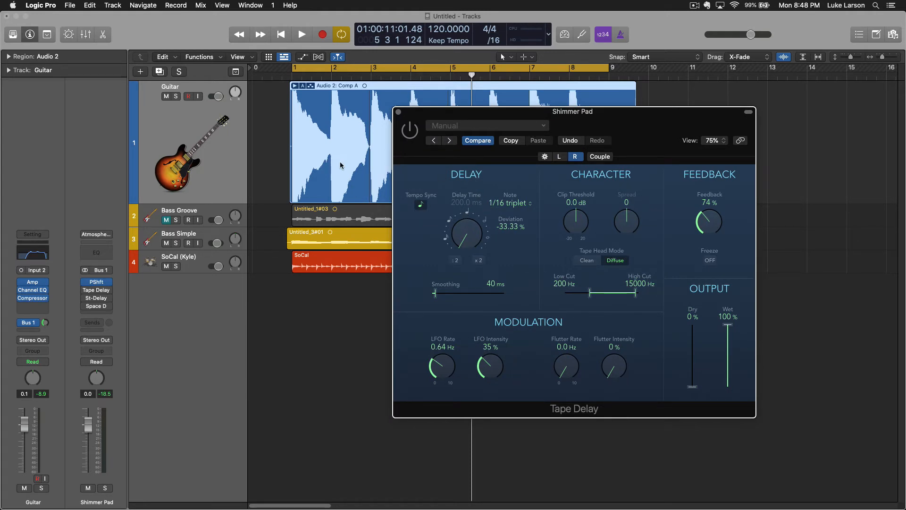
pyautogui.press('space')
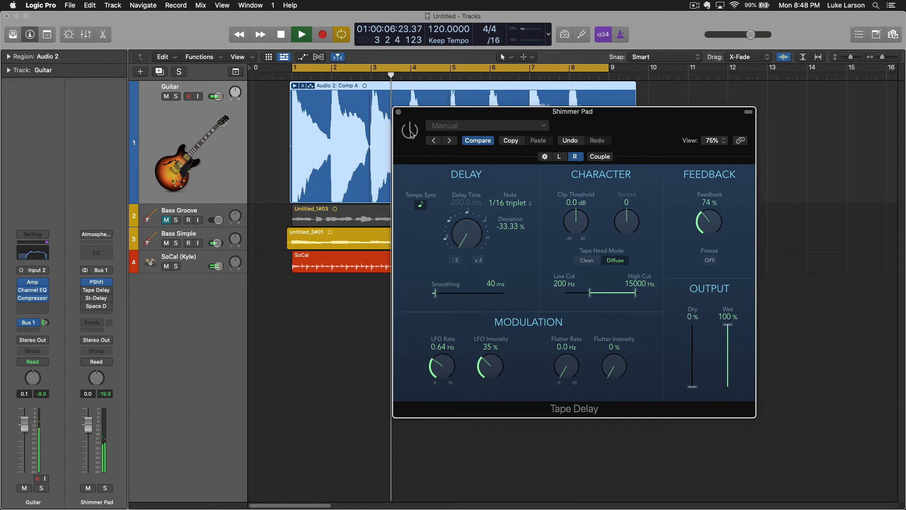
pyautogui.moveTo(557, 118); pyautogui.dragTo(502, 89)
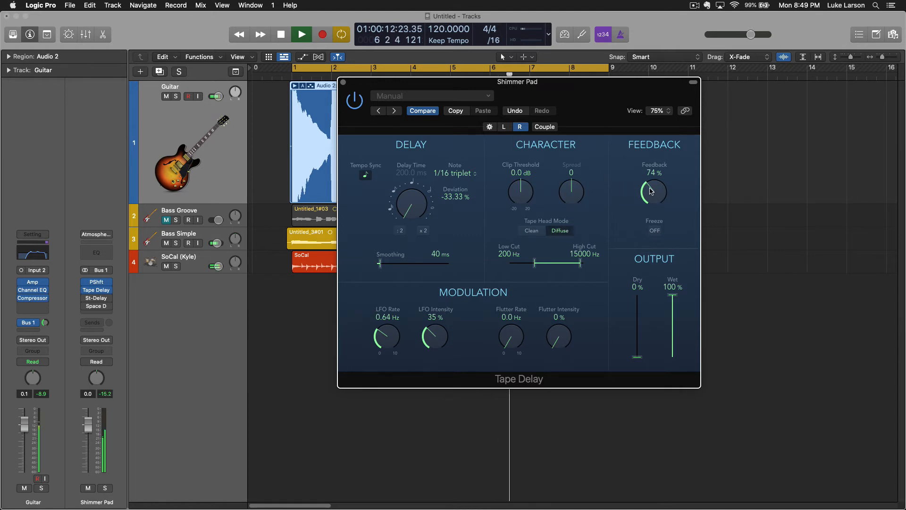
pyautogui.moveTo(652, 191); pyautogui.dragTo(649, 206)
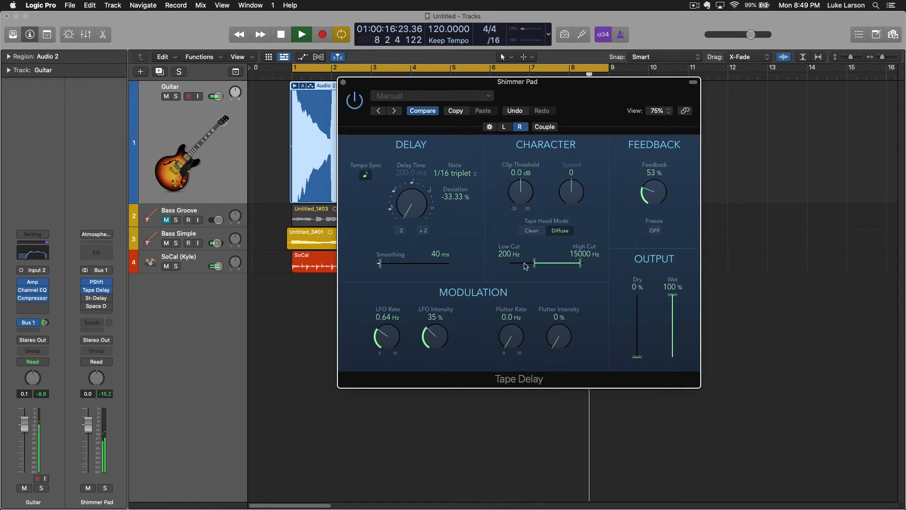
# Set the Tape Delay's right-channel flutter rate to 1.1 Hz and flutter intensity to 29%
pyautogui.moveTo(502, 334); pyautogui.dragTo(501, 325)
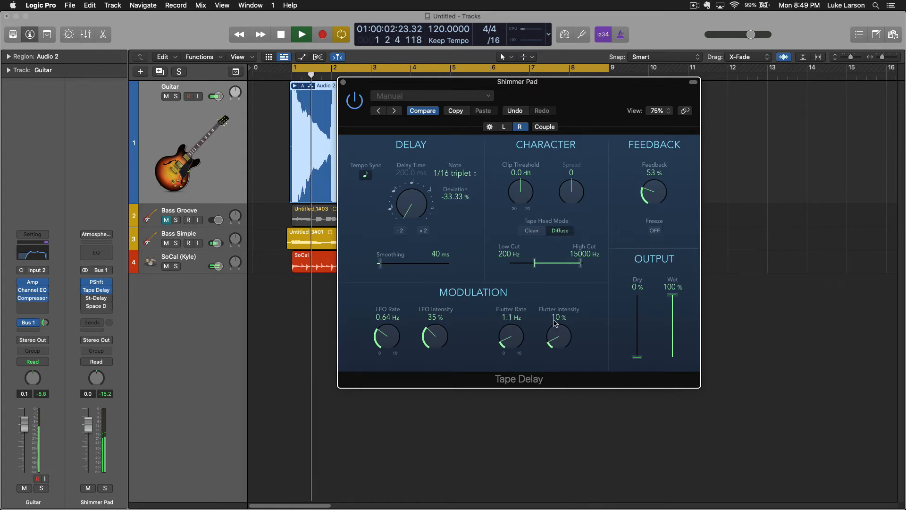
pyautogui.moveTo(557, 336); pyautogui.dragTo(559, 293)
pyautogui.moveTo(572, 245); pyautogui.dragTo(565, 288)
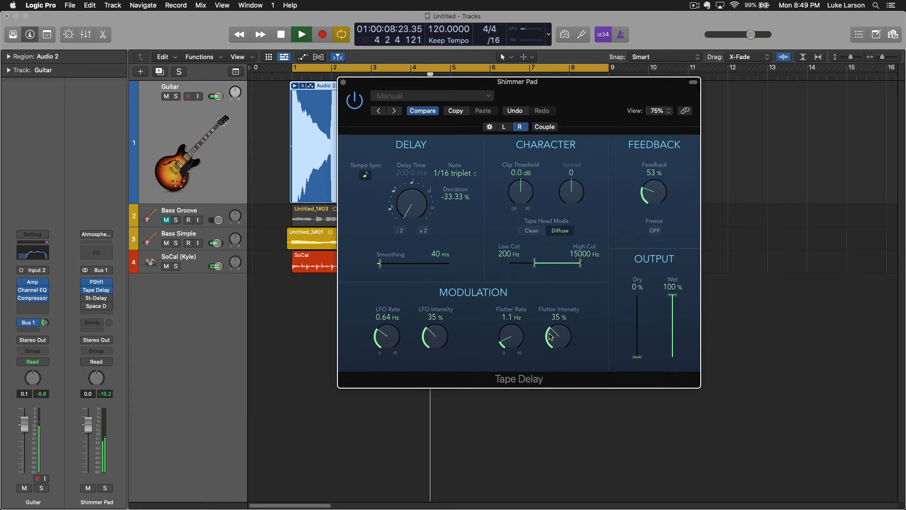
pyautogui.moveTo(558, 336); pyautogui.dragTo(558, 345)
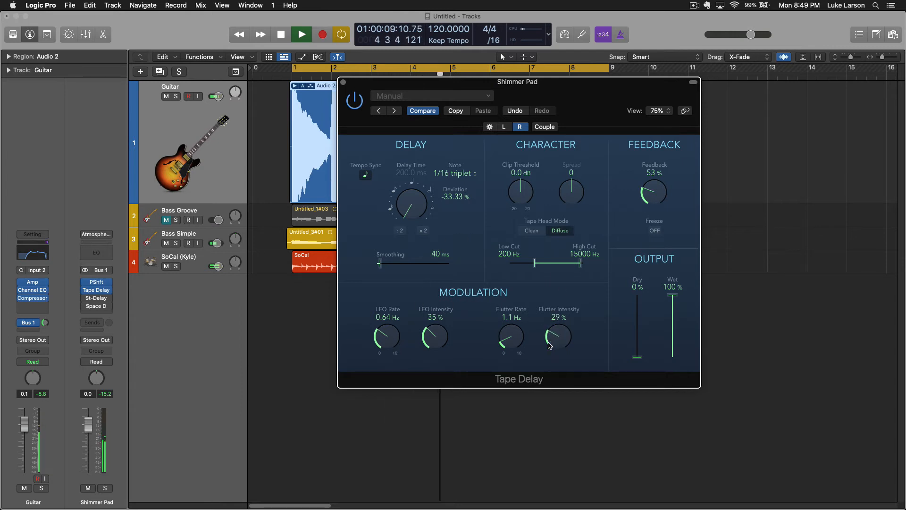
# For the Tape Delay's left channel, set the LFO rate to 0.42 Hz, LFO intensity to 60% and feedback to 62%
pyautogui.click(503, 127)
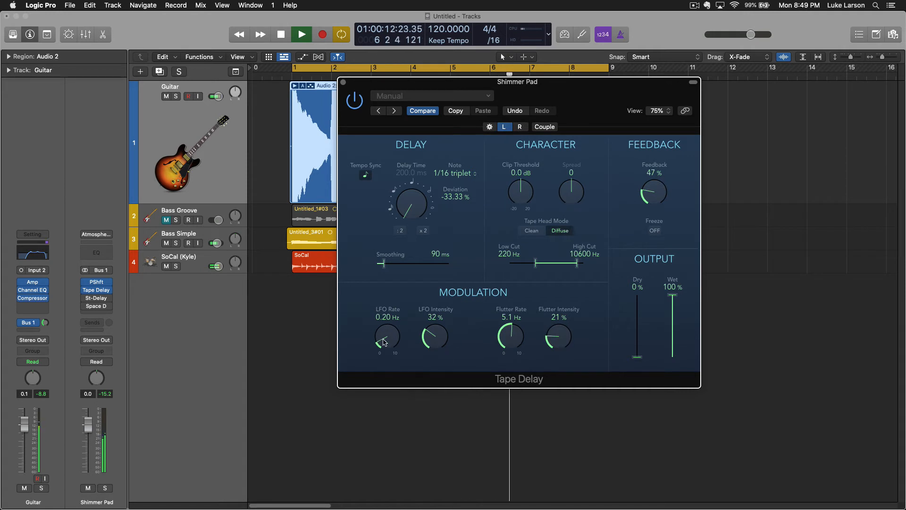
pyautogui.moveTo(382, 342); pyautogui.dragTo(435, 301)
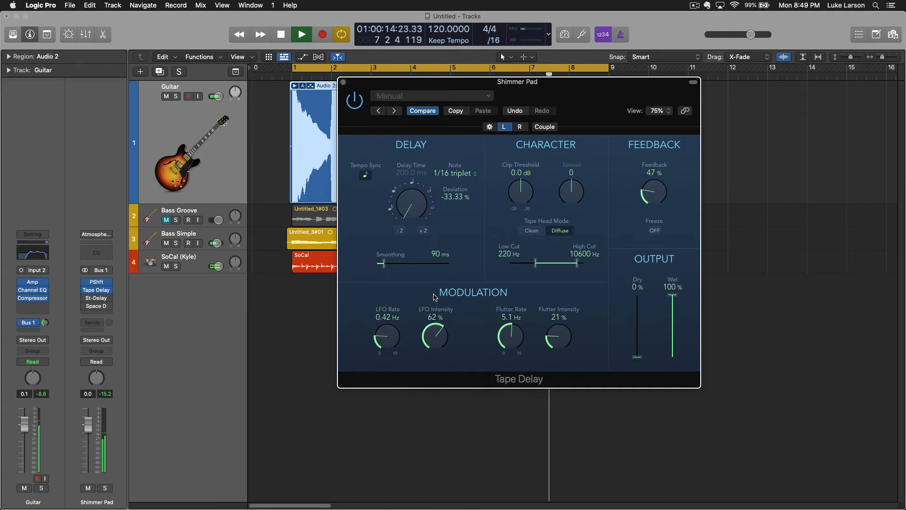
pyautogui.moveTo(649, 209); pyautogui.dragTo(641, 189)
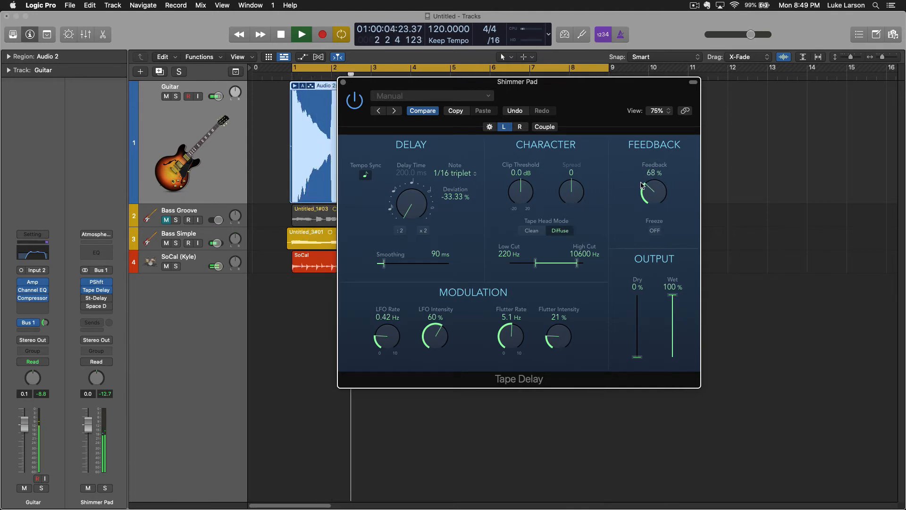
# For the Tape Delay's right channel, set feedback to 45%, LFO rate to 0.62 Hz and LFO intensity to 26%, and stop playback
pyautogui.click(519, 127)
pyautogui.moveTo(650, 201); pyautogui.dragTo(649, 201)
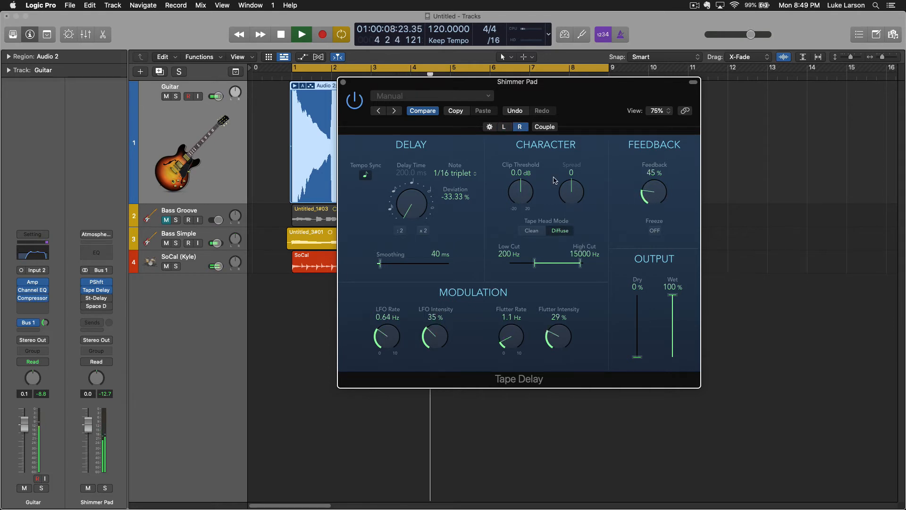
pyautogui.moveTo(378, 336); pyautogui.dragTo(378, 338)
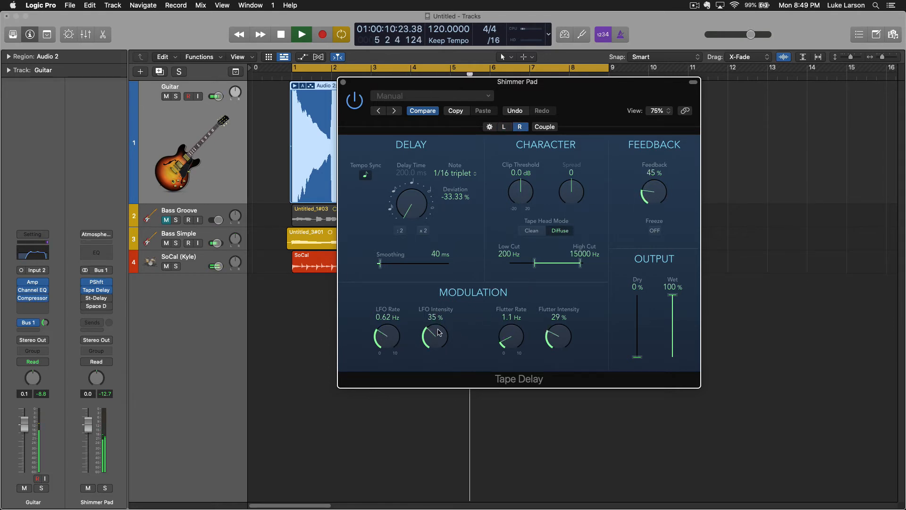
pyautogui.moveTo(436, 332); pyautogui.dragTo(437, 342)
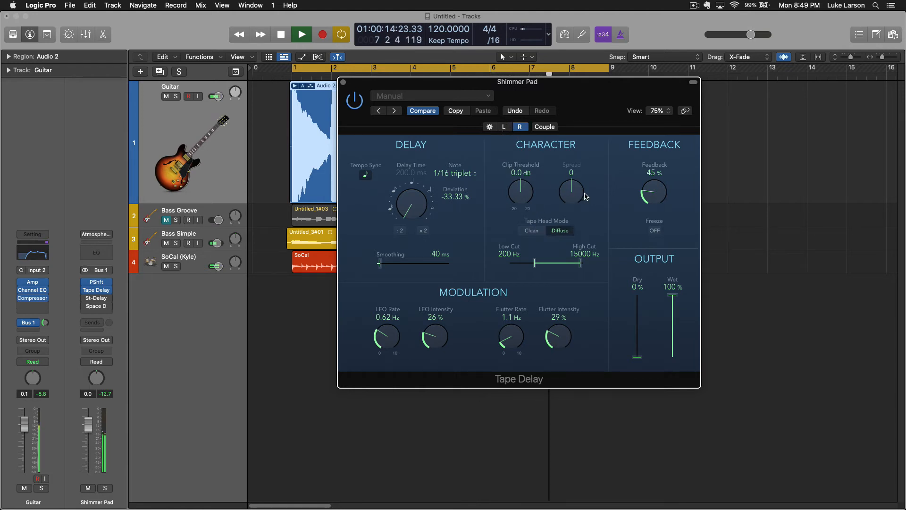
pyautogui.press('space')
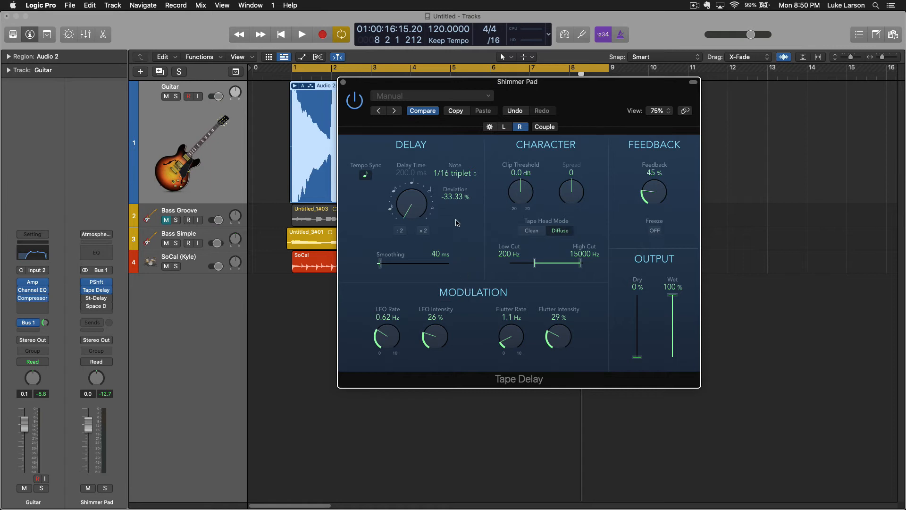
# Review the Tape Delay's right and left channel settings and close its window
pyautogui.moveTo(520, 89); pyautogui.dragTo(570, 101)
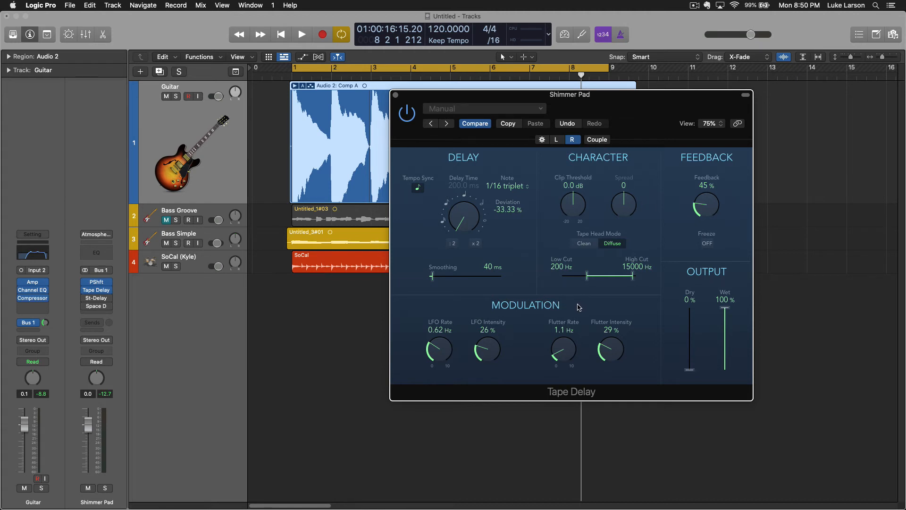
pyautogui.click(558, 141)
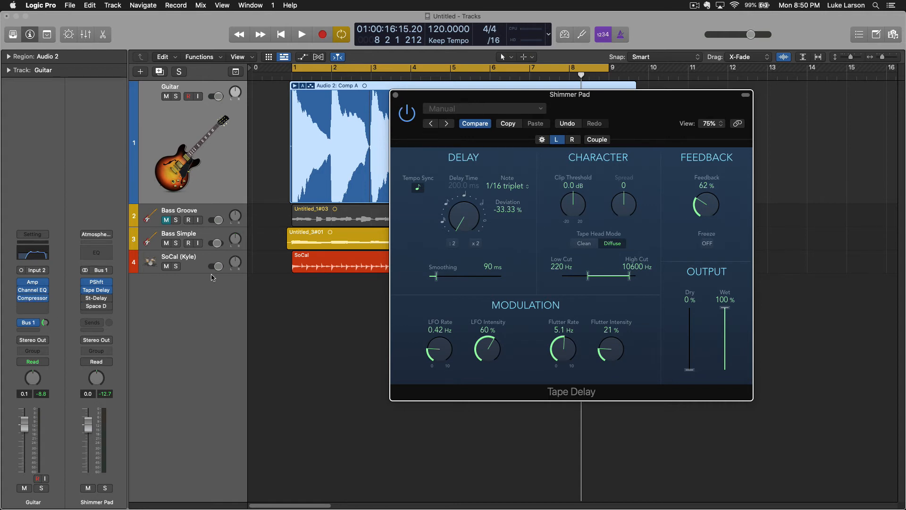
pyautogui.click(395, 95)
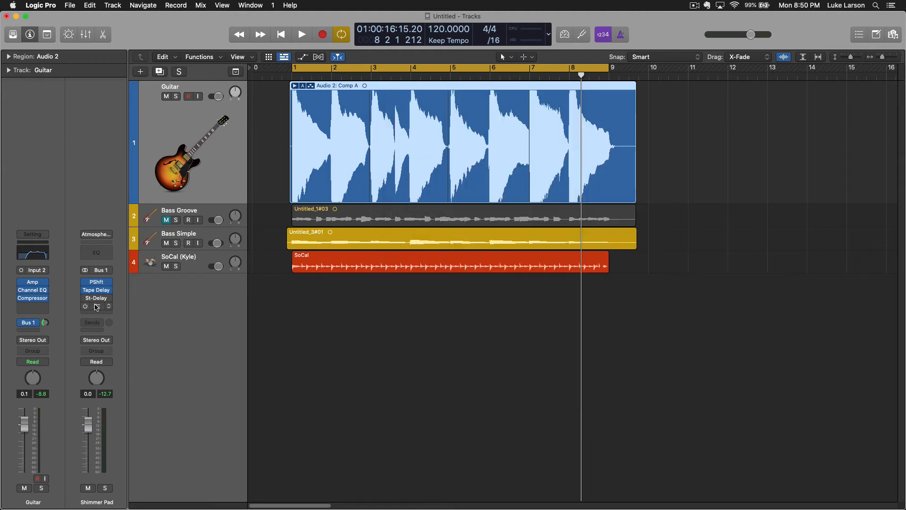
# Open the Stereo Delay on the Shimmer Pad channel, audition the loop without it and with it turned on, and stop playback
pyautogui.click(93, 301)
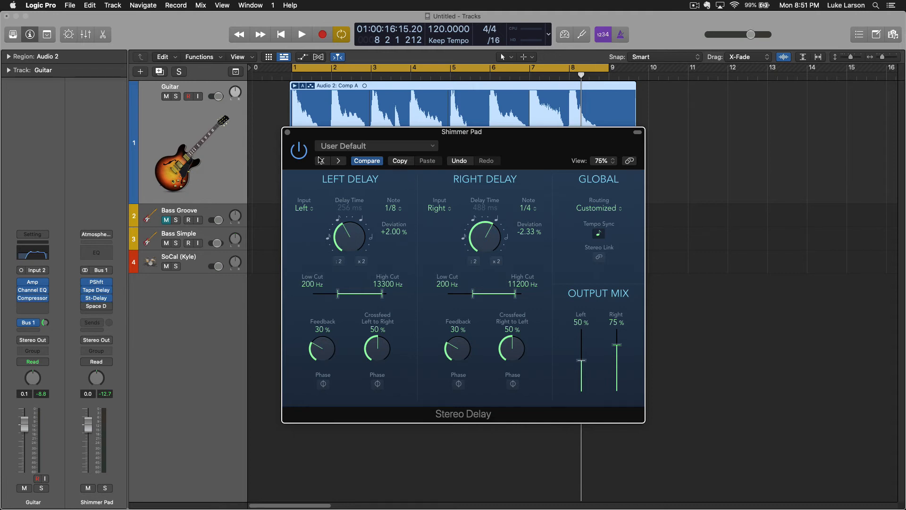
pyautogui.click(299, 150)
pyautogui.press('space')
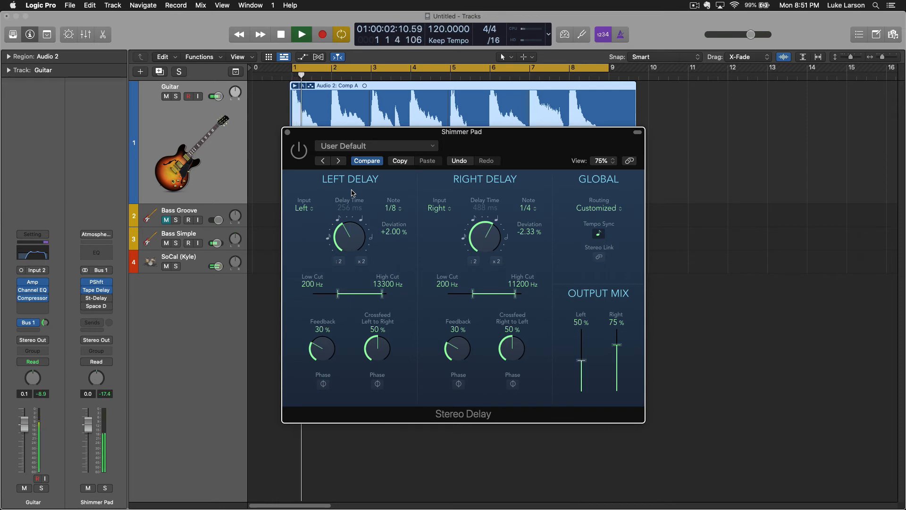
pyautogui.click(300, 151)
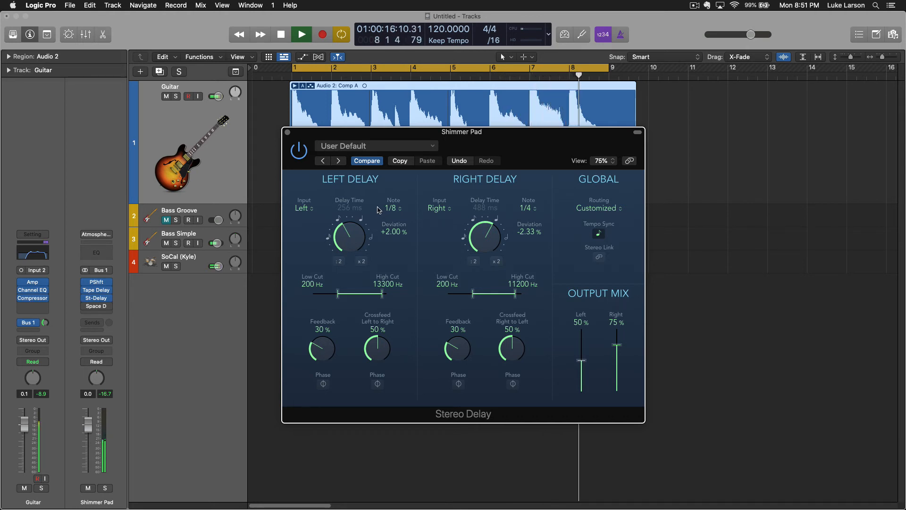
pyautogui.press('space')
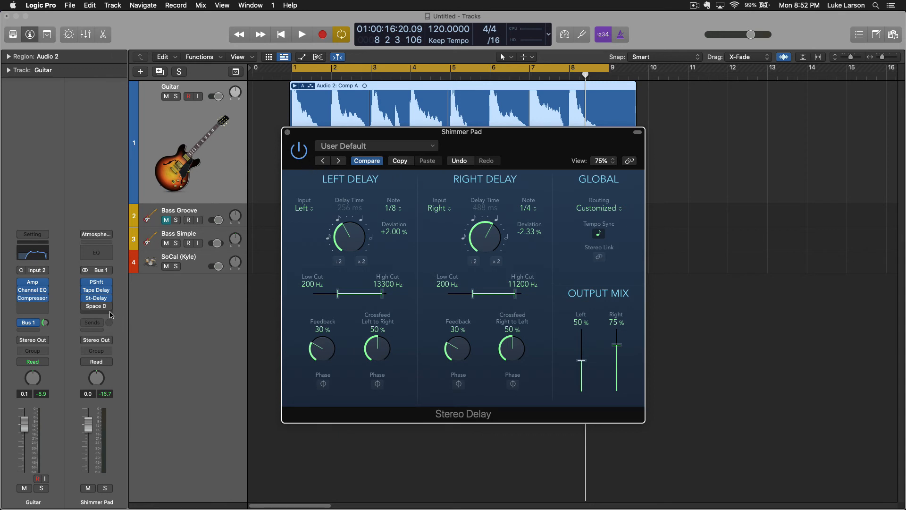
# Replace the Stereo Delay window with Space Designer's and turn the reverb on while auditioning the loop
pyautogui.moveTo(99, 308)
pyautogui.click(287, 132)
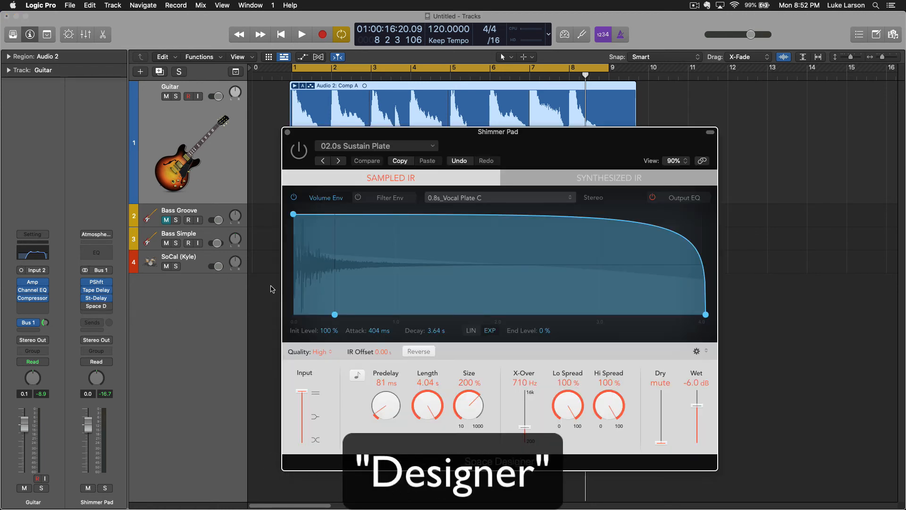
pyautogui.moveTo(516, 144); pyautogui.dragTo(520, 157)
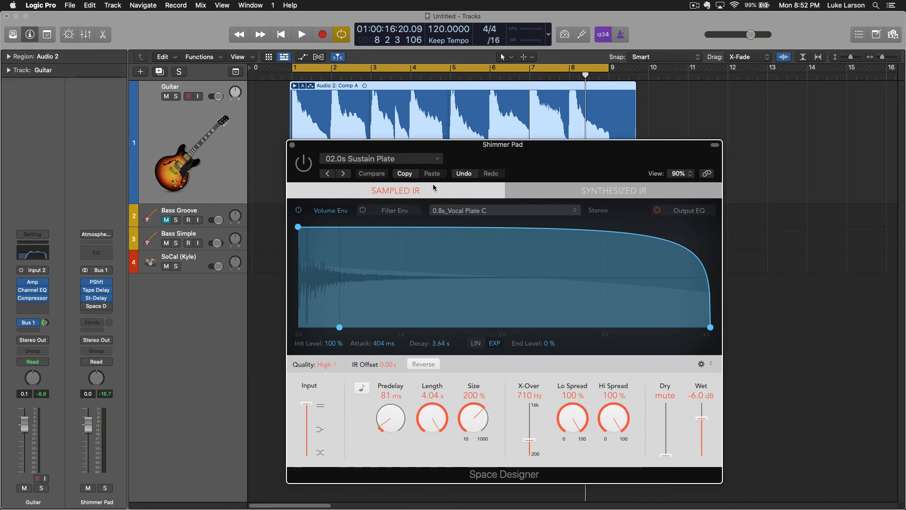
pyautogui.press('space')
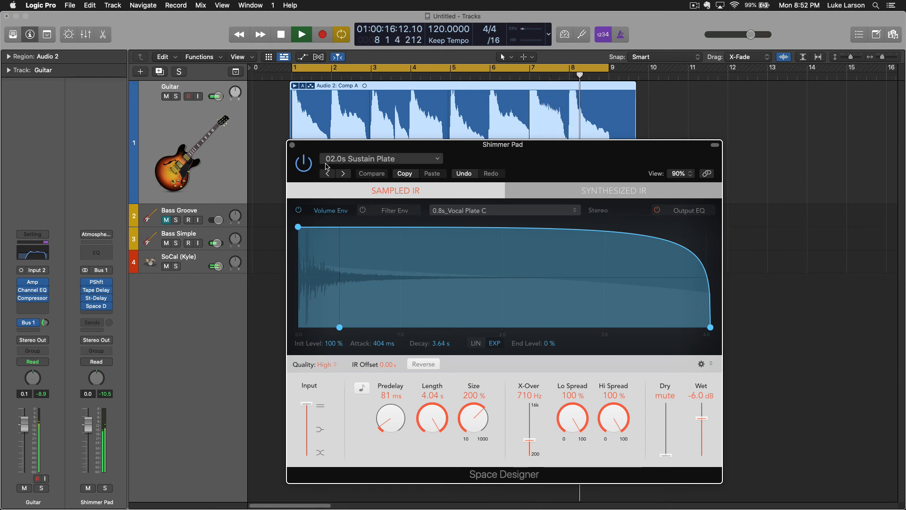
pyautogui.press('space')
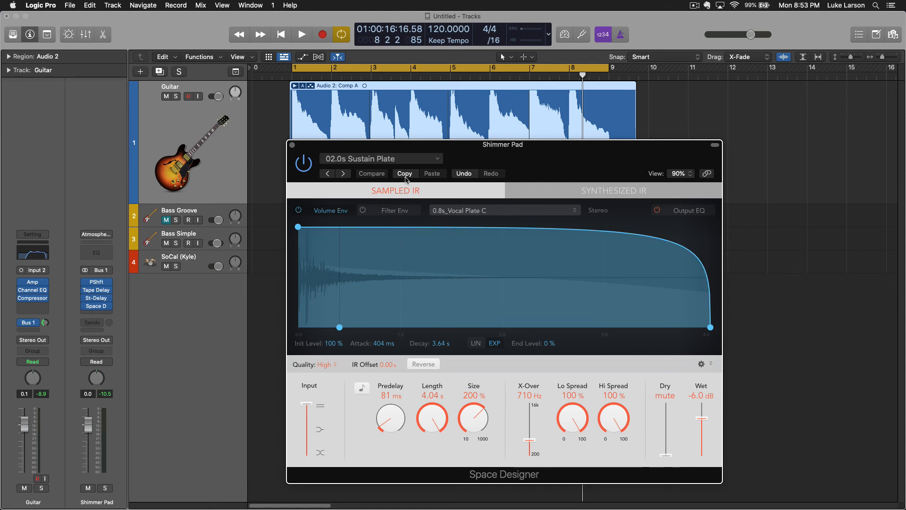
# Look up the Sustain Plate preset among Space Designer's large-space plate reverbs, keep it and close the plug-in window
pyautogui.click(433, 159)
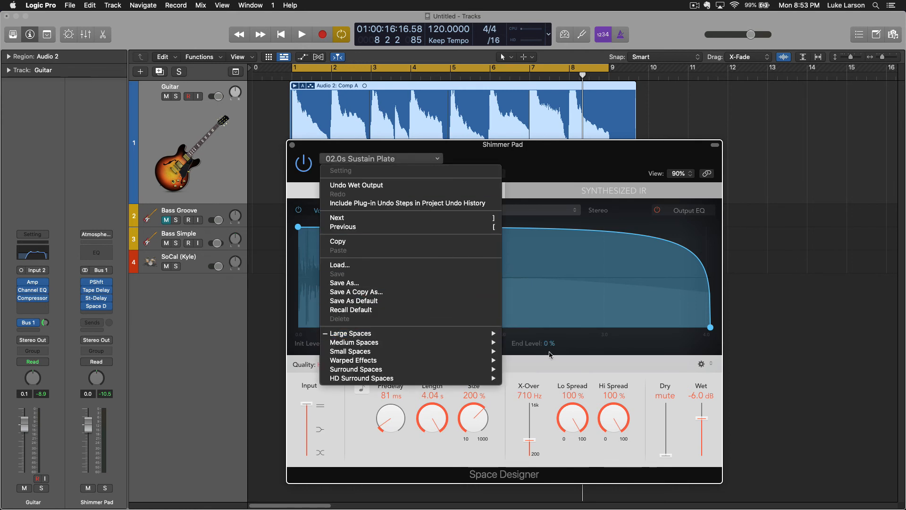
pyautogui.moveTo(497, 336)
pyautogui.moveTo(567, 349)
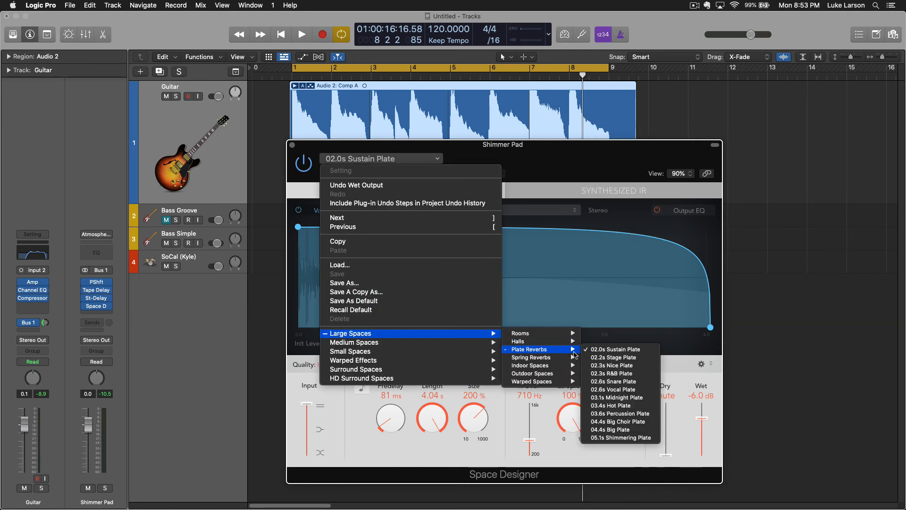
pyautogui.click(540, 160)
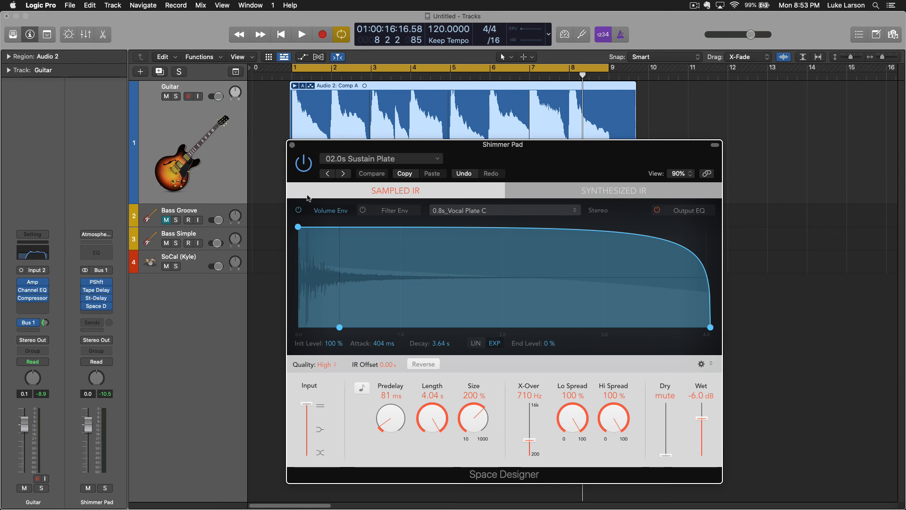
pyautogui.click(292, 145)
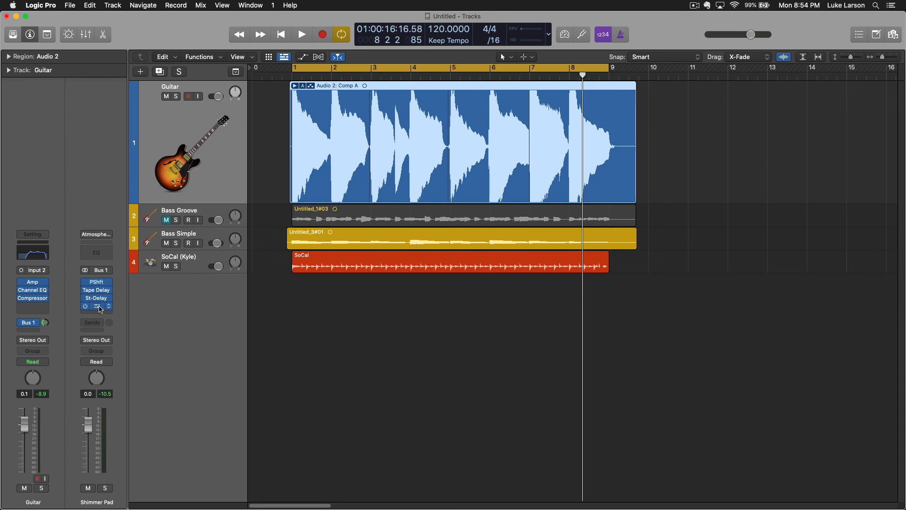
pyautogui.moveTo(112, 308)
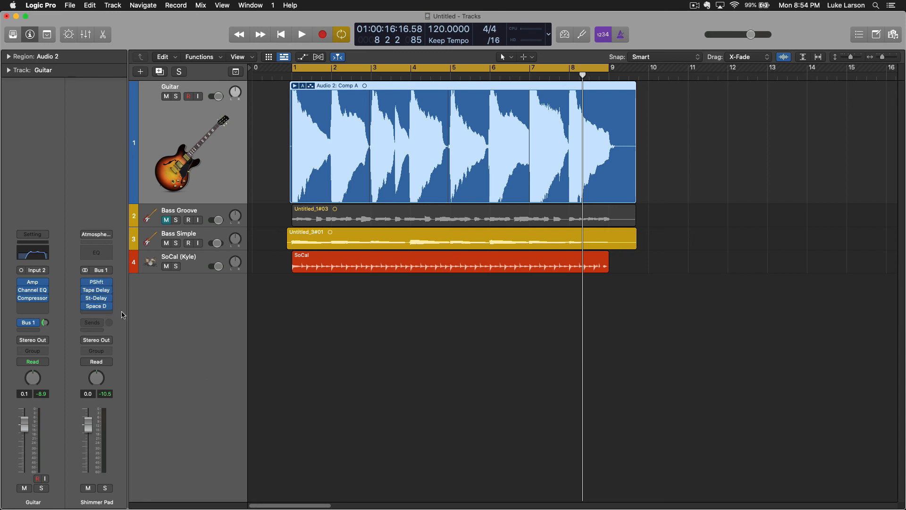